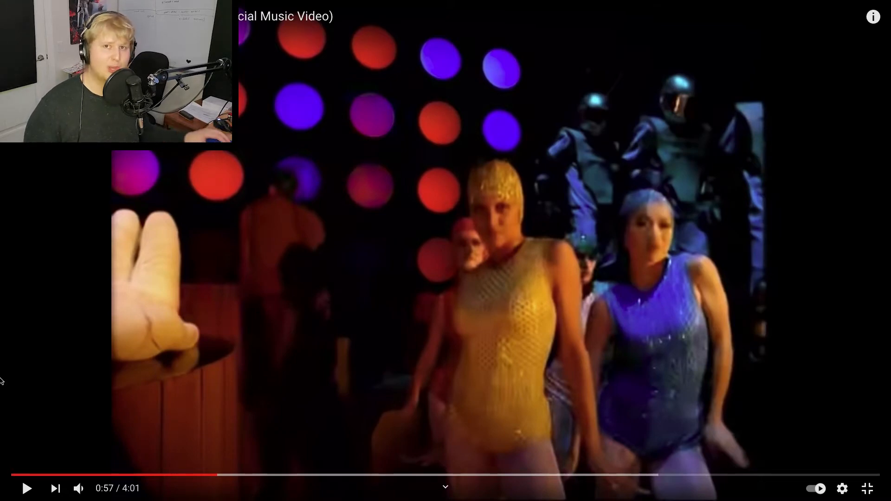
# - Play a short excerpt of the Daft Punk Around the World video and start the battle droids clip
pyautogui.click(45, 371)
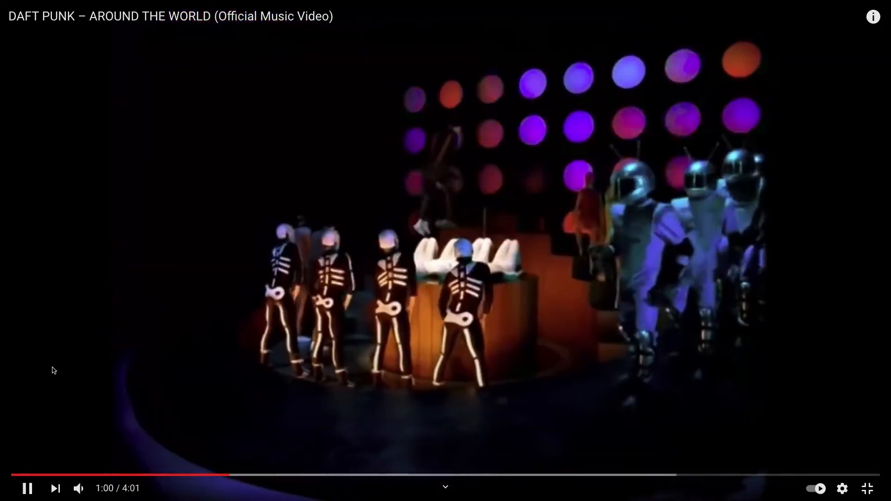
pyautogui.click(177, 377)
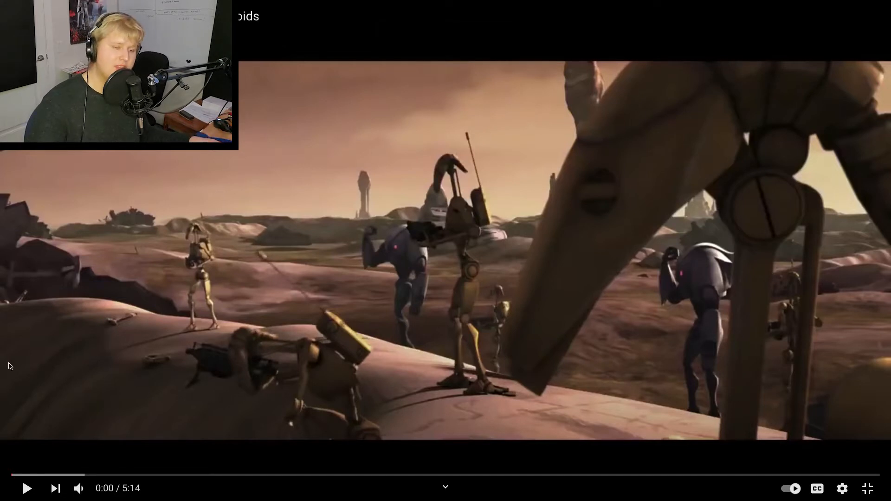
pyautogui.click(27, 495)
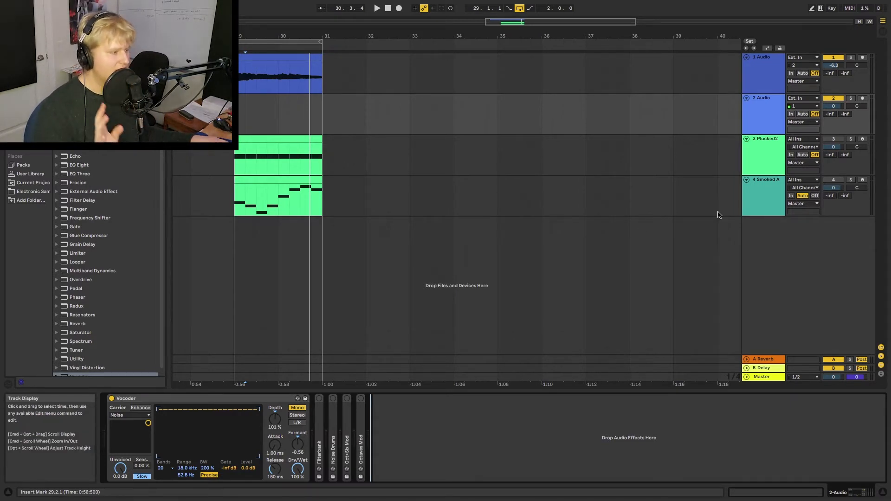
# - Select the Vocoder device on the 2 Audio track and open its choice of carrier types
pyautogui.click(218, 399)
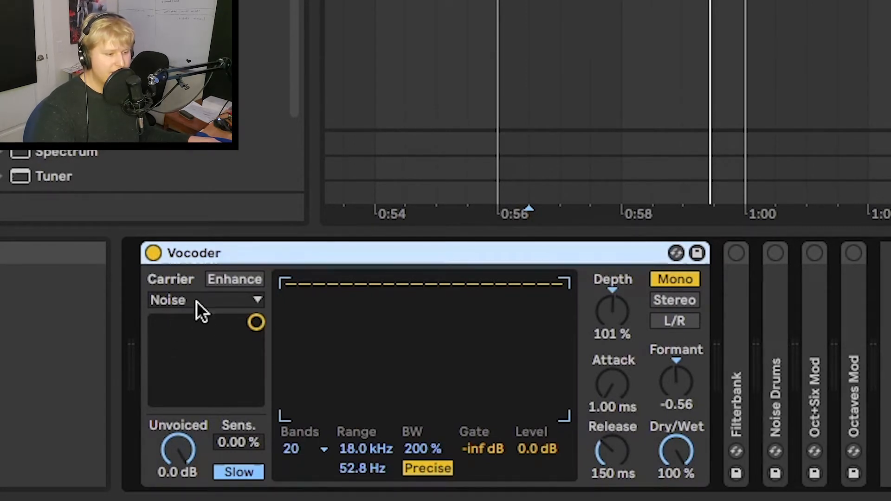
pyautogui.click(221, 301)
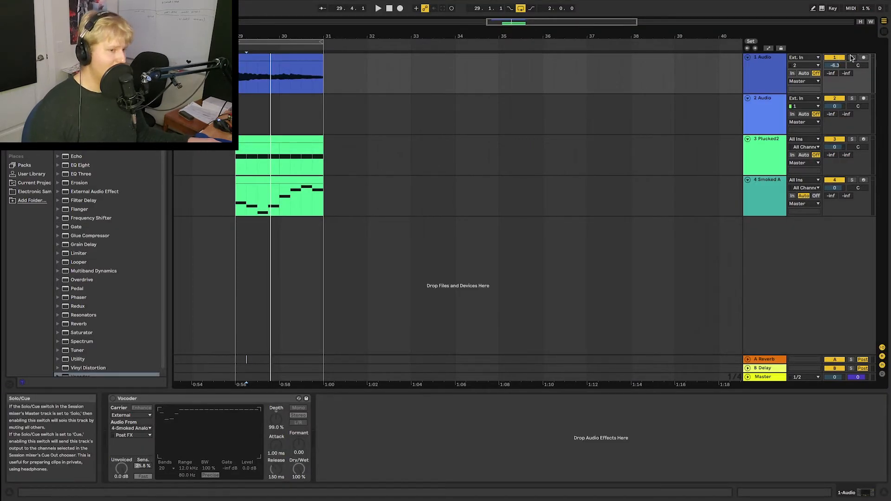
# - Listen to the vocoded 1 Audio clip in solo within the looped bars
pyautogui.press('space')
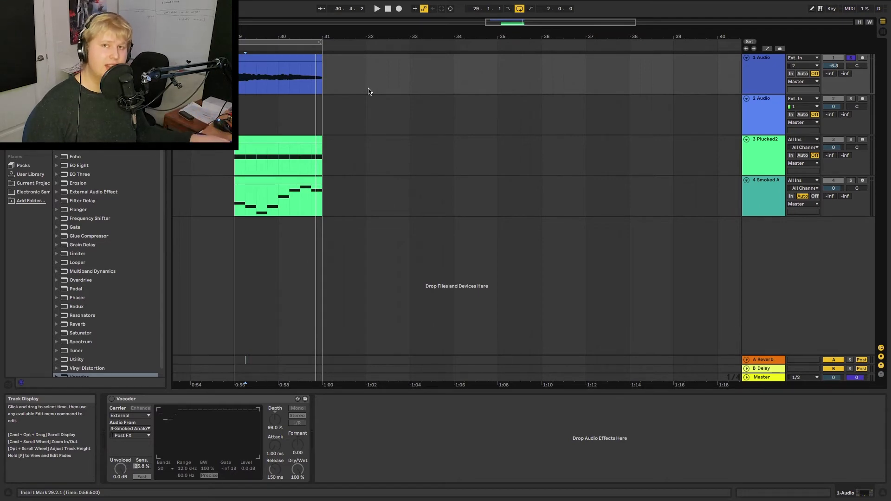
pyautogui.hscroll(5, 370, 91)
pyautogui.hotkey('ctrl', 'Left')
pyautogui.hotkey('ctrl', 'Right')
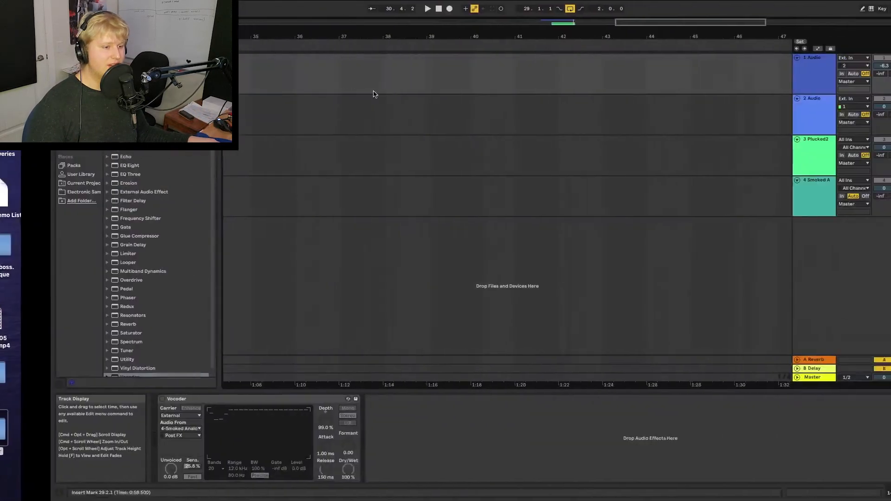
pyautogui.hscroll(-5, 340, 110)
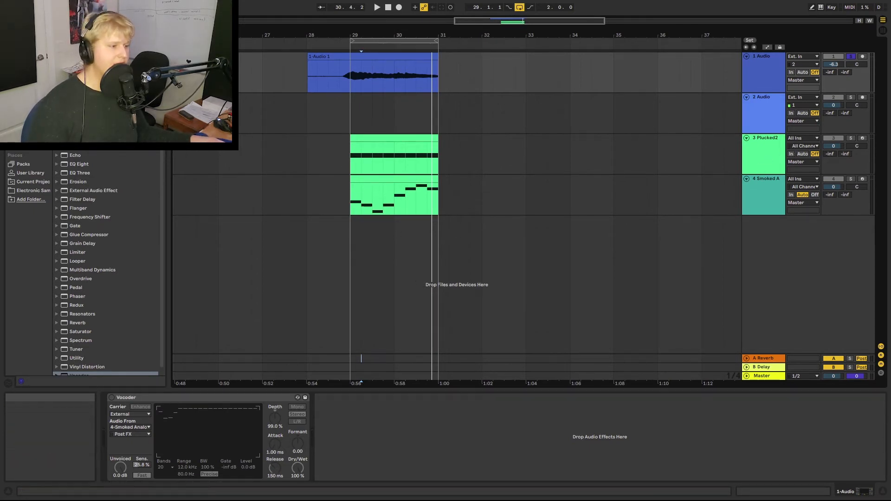
# - Clear the solo on 1 Audio and listen to the 4 Smoked A bass part in solo
pyautogui.click(851, 138)
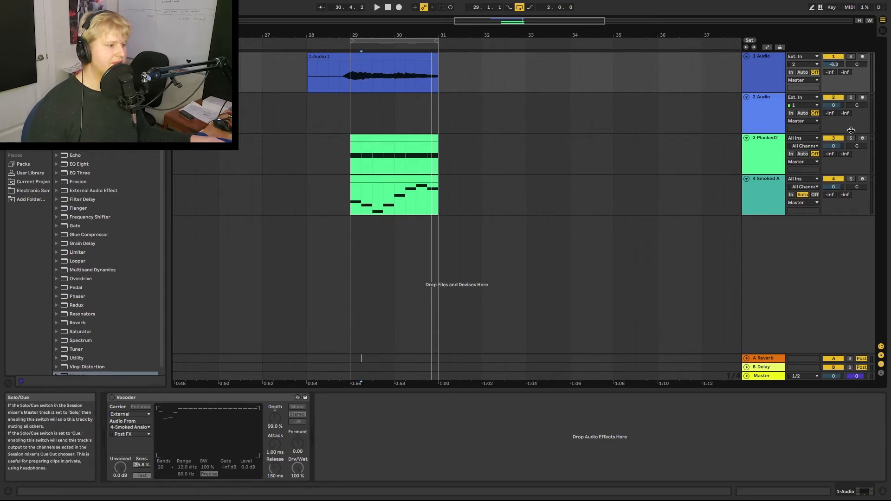
pyautogui.press('space')
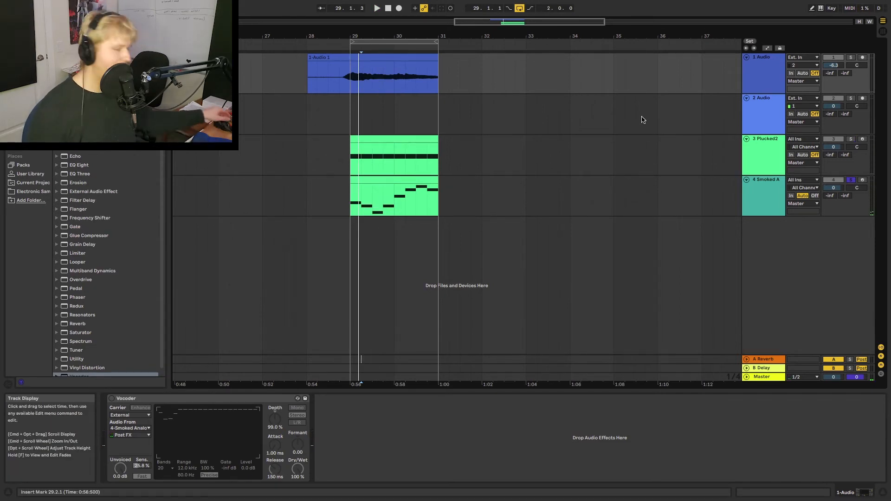
pyautogui.press('space')
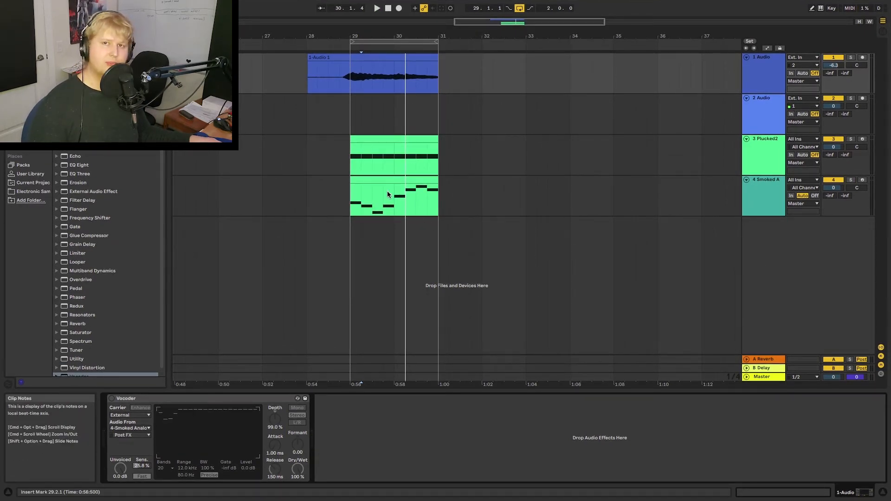
# - Play the loop with all tracks, deactivate the 4 Smoked A track and play the loop again without it
pyautogui.click(342, 47)
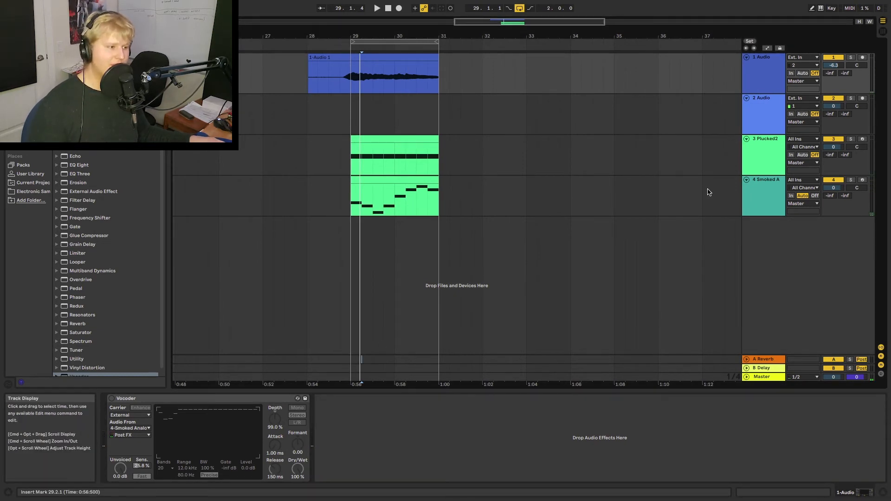
pyautogui.click(833, 180)
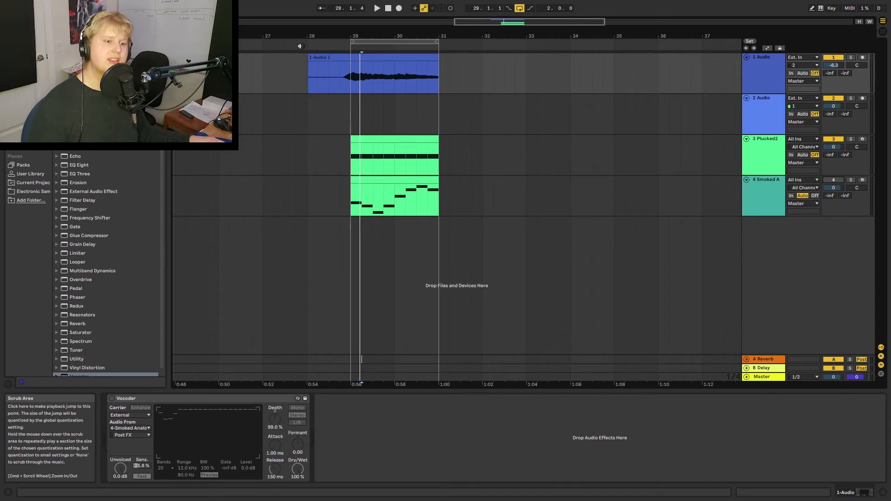
pyautogui.press('space')
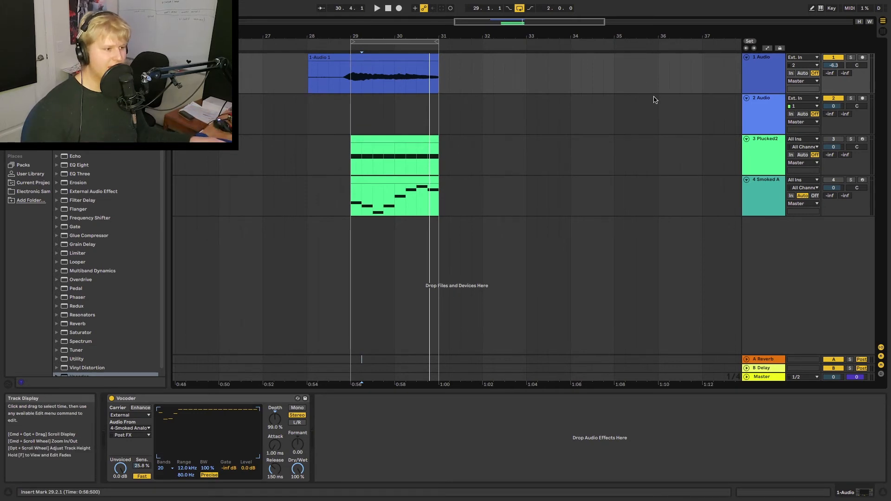
# - Monitor the live input on the 2 Audio track and audition the Noise Drums, Oct+Six Mod and Octaves Mod vocoders, leaving them switched off
pyautogui.click(761, 111)
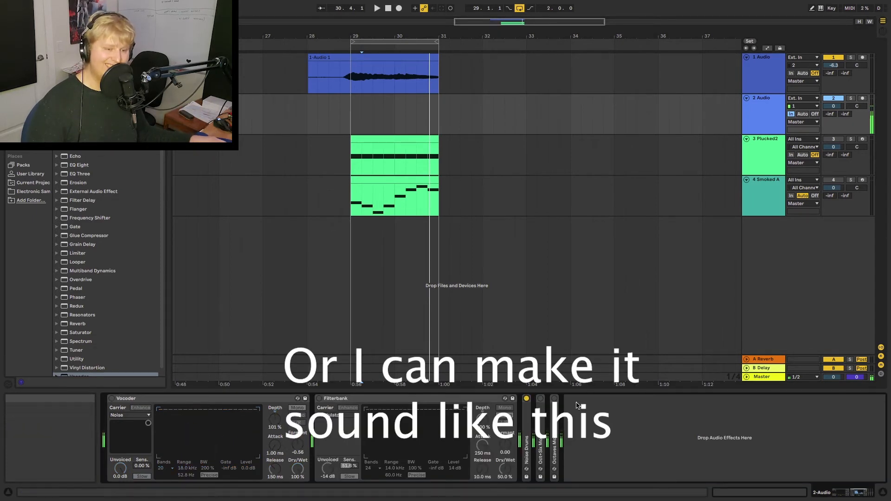
pyautogui.click(540, 398)
pyautogui.click(527, 398)
pyautogui.click(540, 398)
pyautogui.click(555, 399)
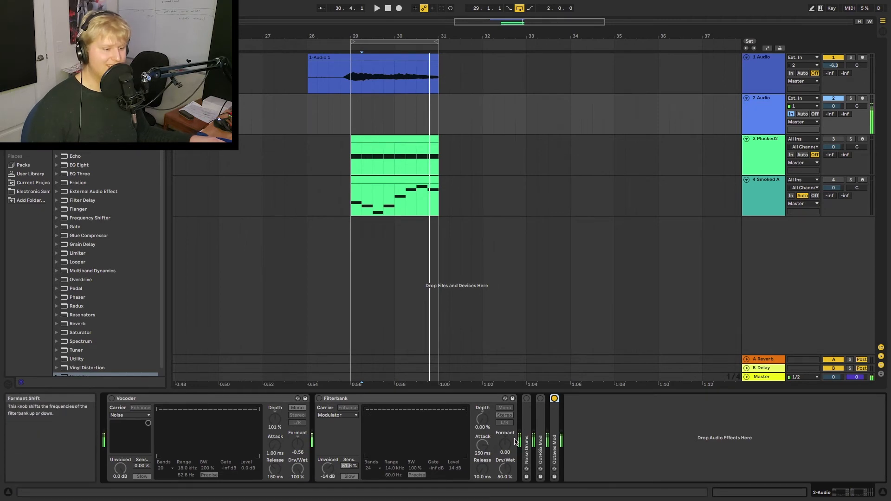
pyautogui.click(554, 398)
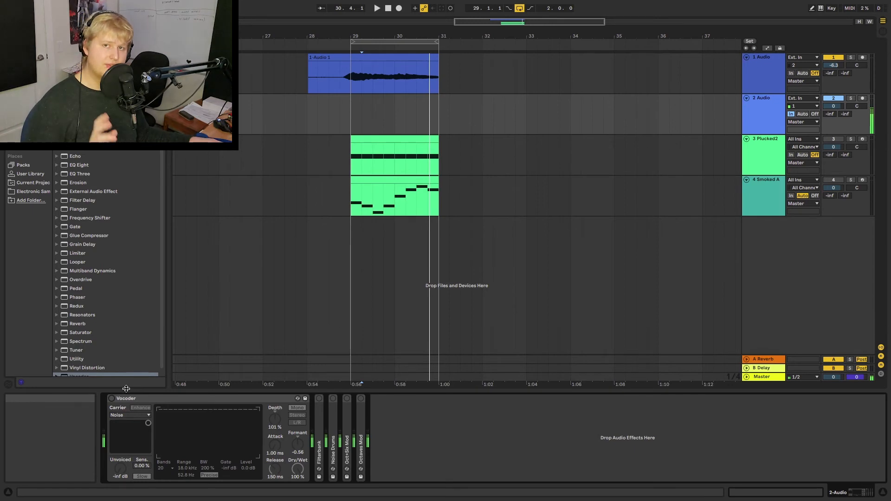
# - Set the carrier of the 2 Audio track's Vocoder to Pitch Tracking and compare the voice with the device on and off
pyautogui.click(125, 415)
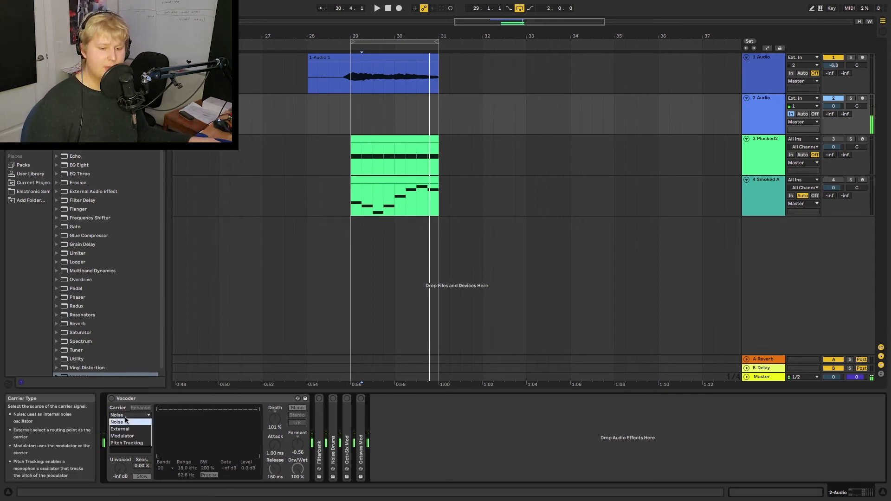
pyautogui.click(134, 444)
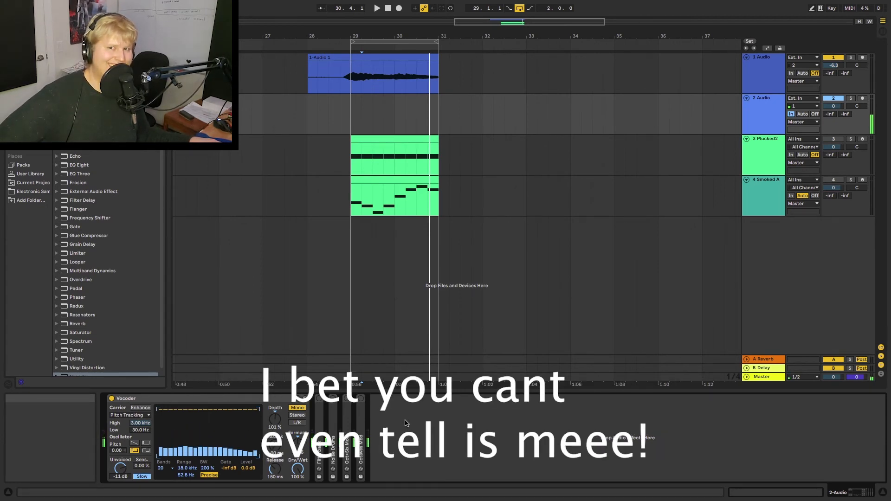
pyautogui.click(112, 399)
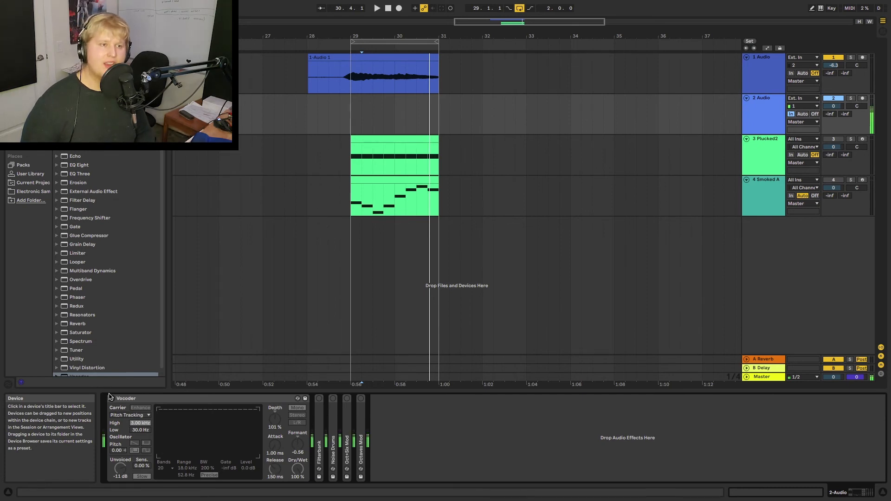
pyautogui.click(111, 398)
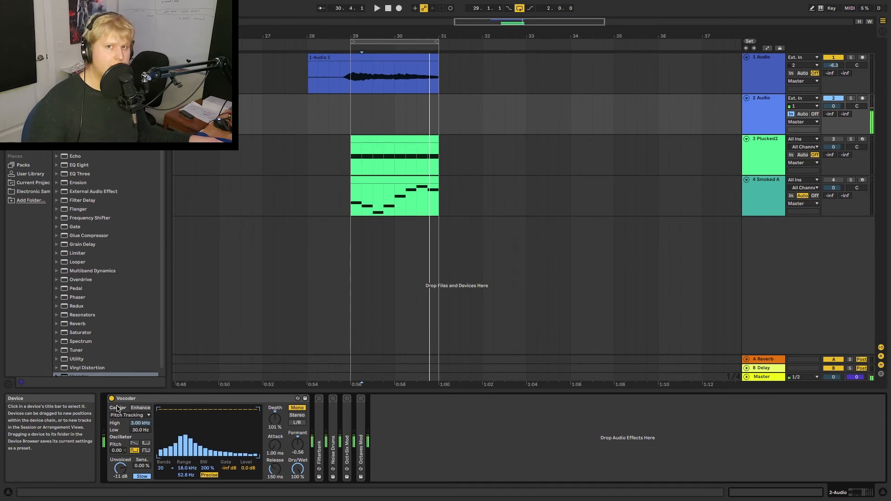
pyautogui.click(111, 398)
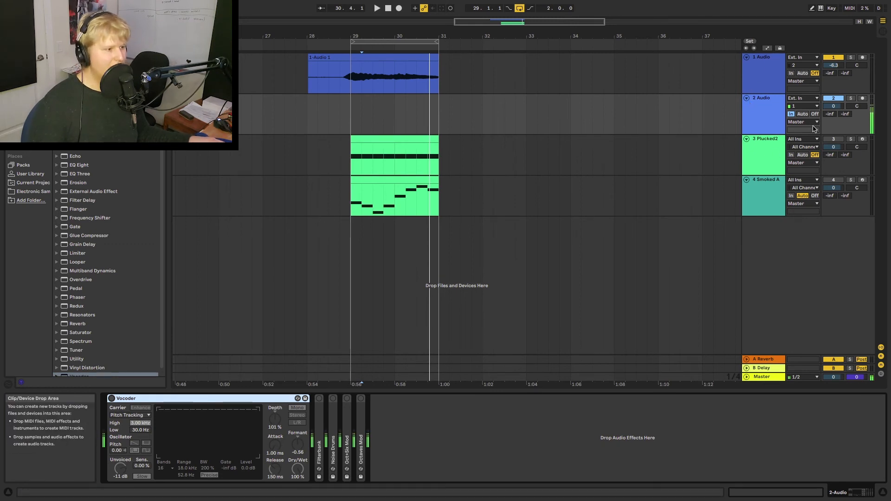
# - Set the 1 Audio track's input to channel 1 and arm it with automatic monitoring
pyautogui.click(747, 77)
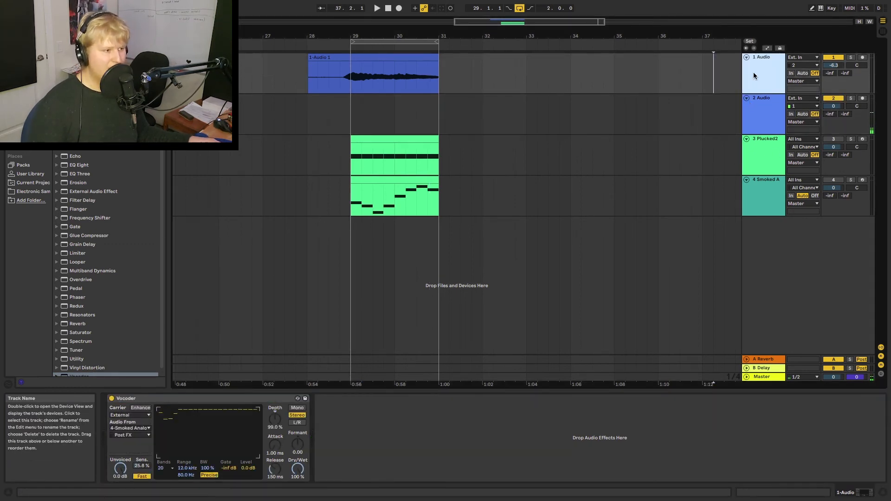
pyautogui.click(761, 195)
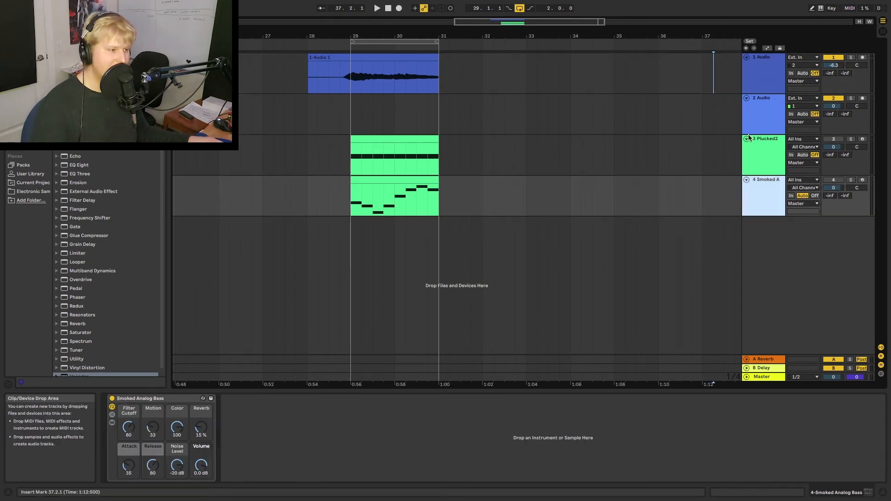
pyautogui.doubleClick(775, 72)
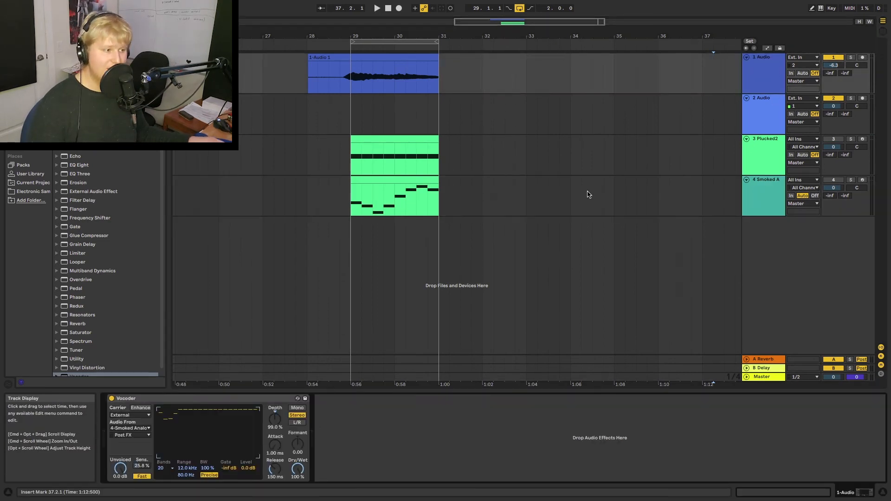
pyautogui.click(798, 66)
pyautogui.click(796, 80)
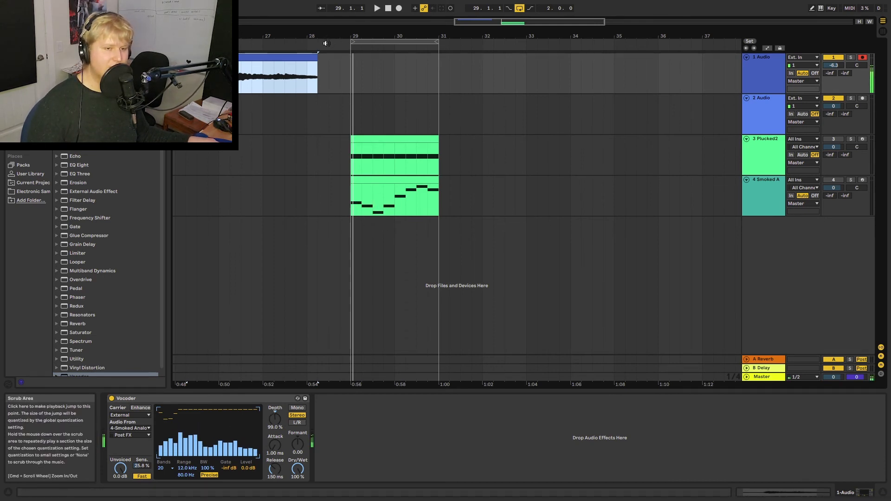
# - Play the loop with the live voice and set the 1 Audio Vocoder's Formant to 2.80 while raising its Depth
pyautogui.press('space')
pyautogui.moveTo(298, 444); pyautogui.dragTo(275, 460)
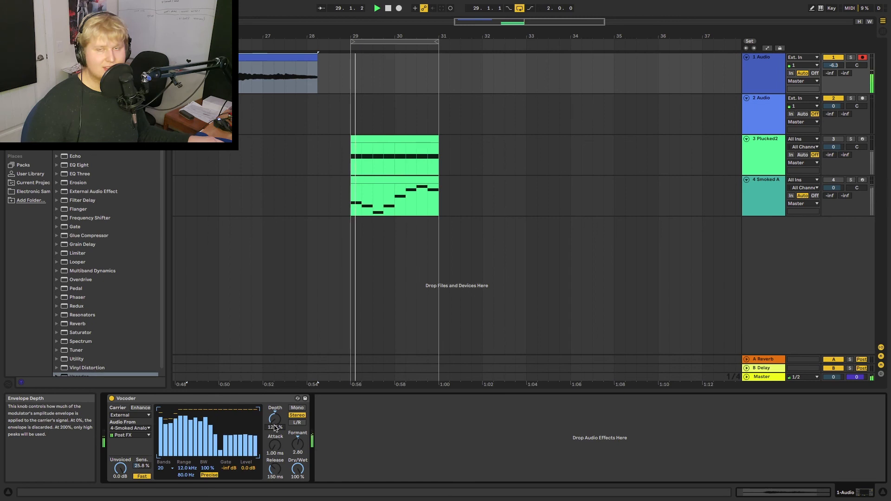